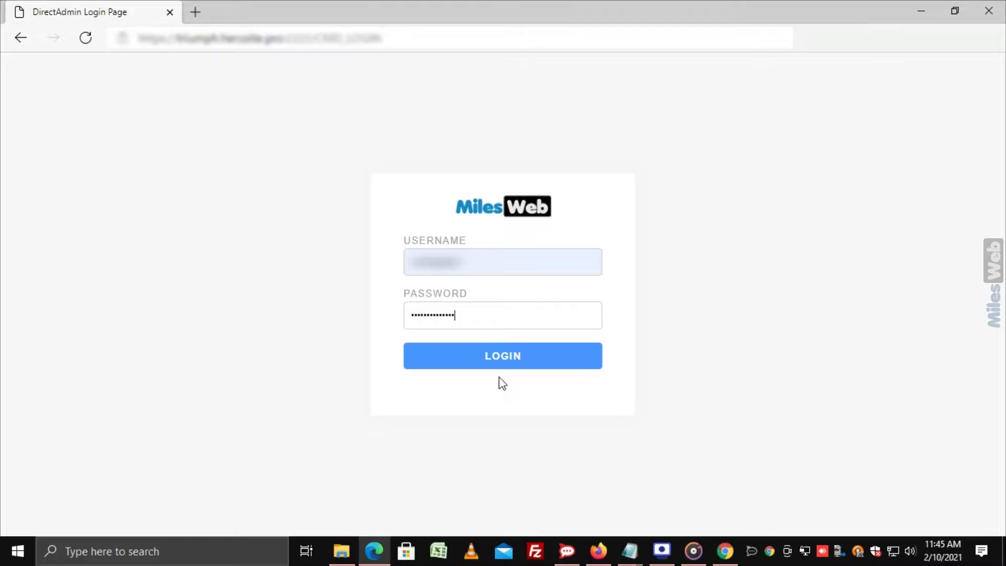
- Submit the entered username and password to sign in to DirectAdmin
{"action": "left_click", "coordinate": [496, 360]}
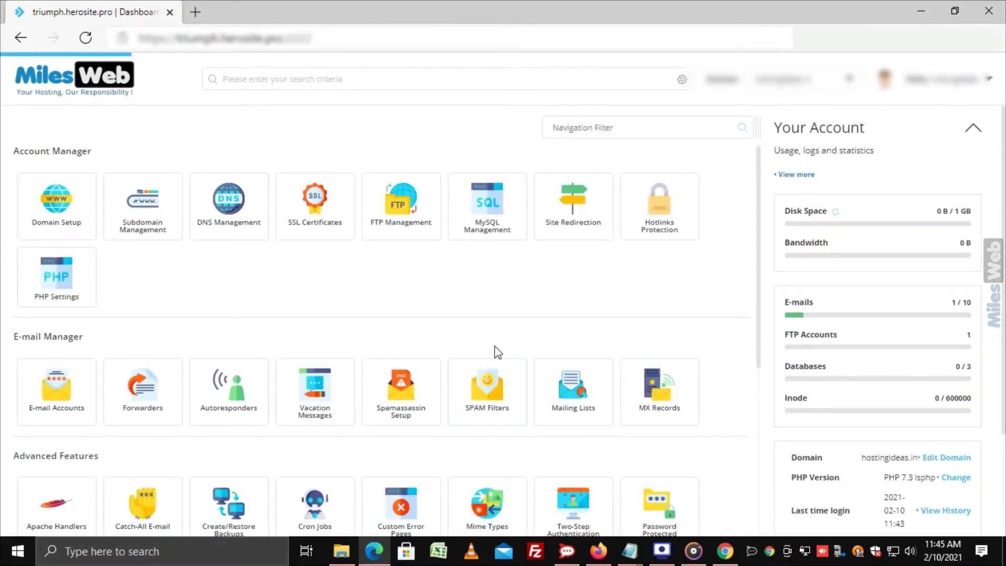
{"action": "scroll", "coordinate": [495, 352], "scroll_direction": "down", "scroll_amount": 2}
{"action": "scroll", "coordinate": [496, 351], "scroll_direction": "down", "scroll_amount": 1}
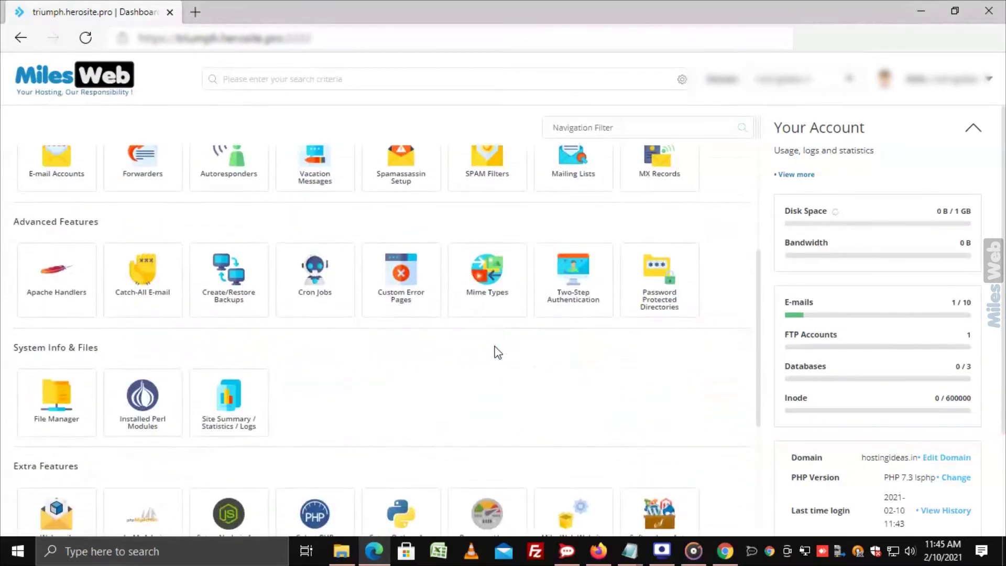
{"action": "scroll", "coordinate": [496, 352], "scroll_direction": "down", "scroll_amount": 3}
{"action": "scroll", "coordinate": [495, 351], "scroll_direction": "down", "scroll_amount": 1}
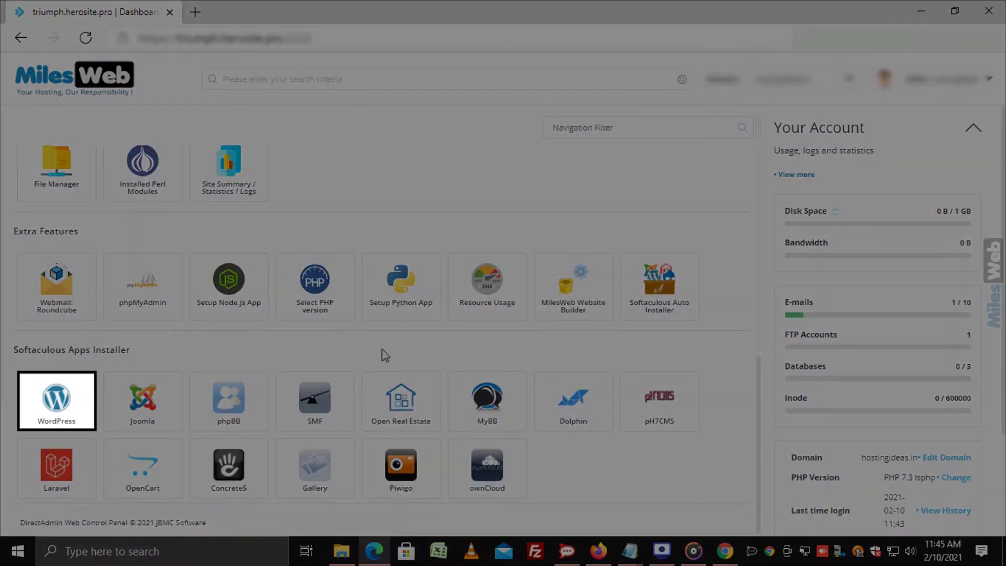
- Launch the WordPress installer from Softaculous Apps Installer on the dashboard
{"action": "left_click", "coordinate": [74, 408]}
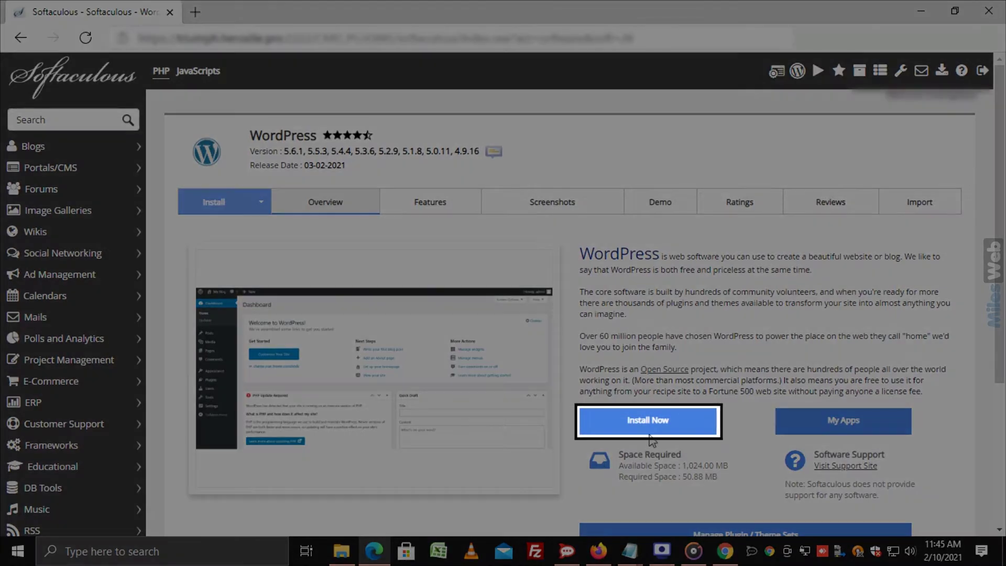
- Begin a new WordPress installation and expand the available version list
{"action": "left_click", "coordinate": [650, 428]}
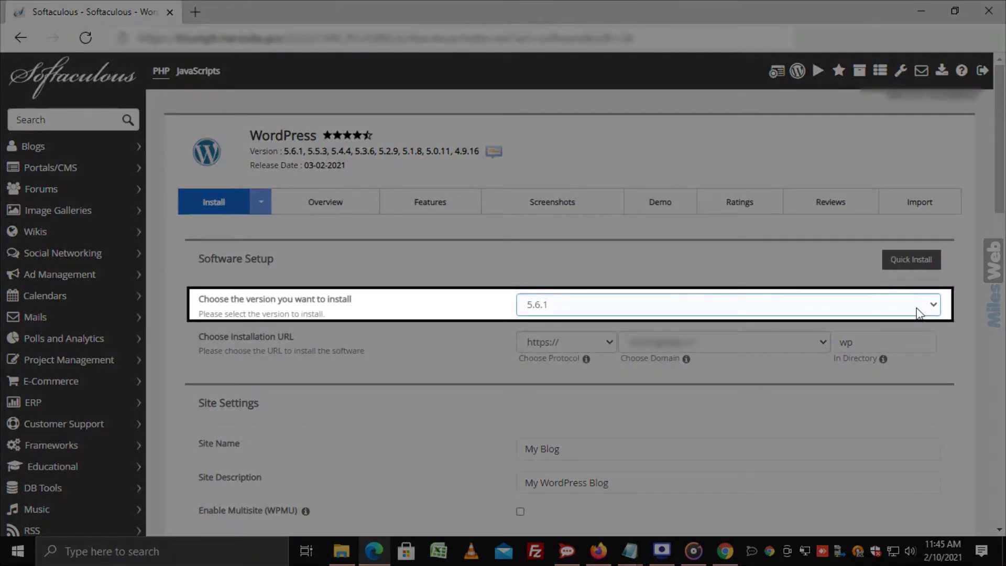
{"action": "left_click", "coordinate": [918, 311]}
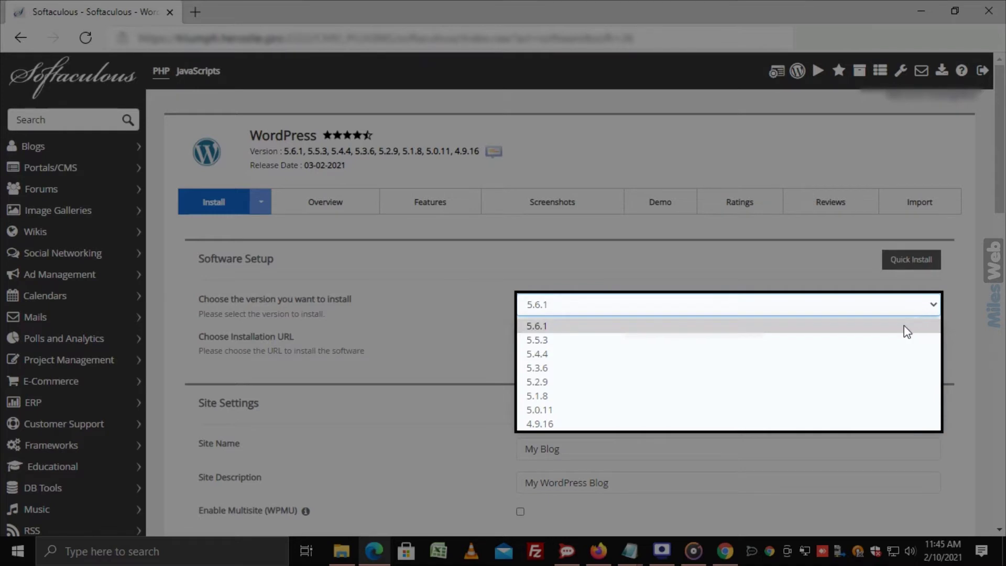
- Keep version 5.6.1 and the current domain, and clear the 'wp' install directory
{"action": "left_click", "coordinate": [905, 329]}
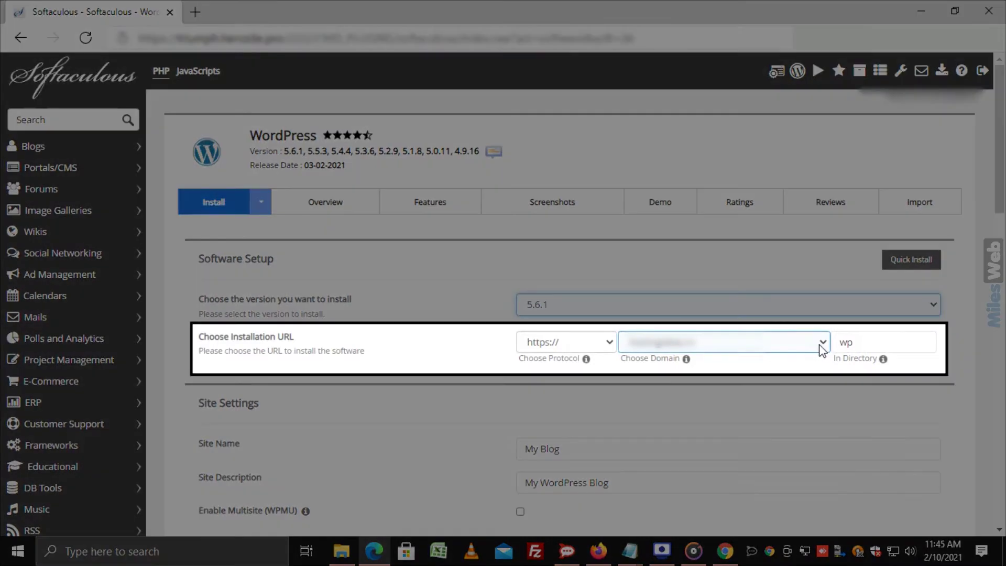
{"action": "left_click", "coordinate": [819, 345]}
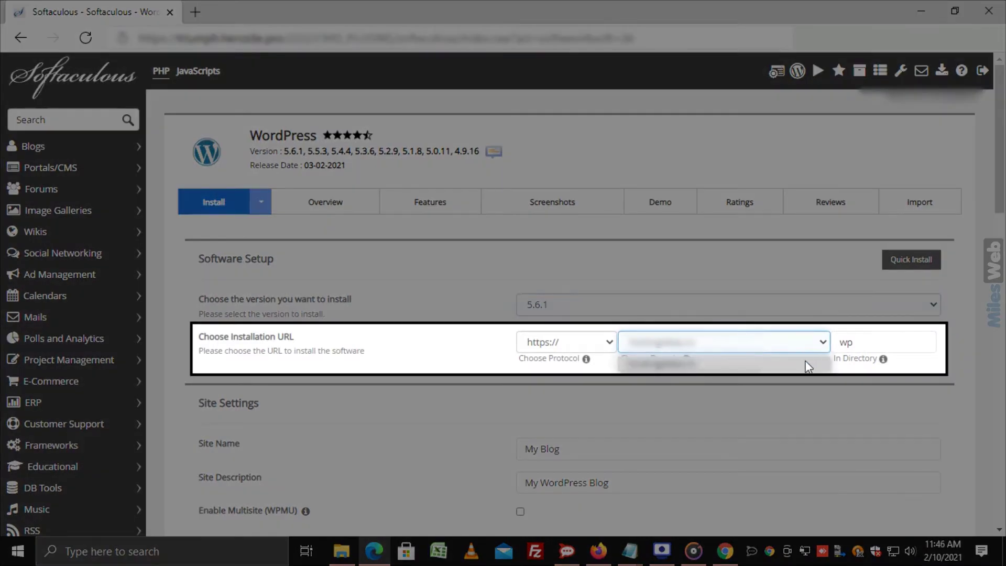
{"action": "left_click", "coordinate": [808, 367]}
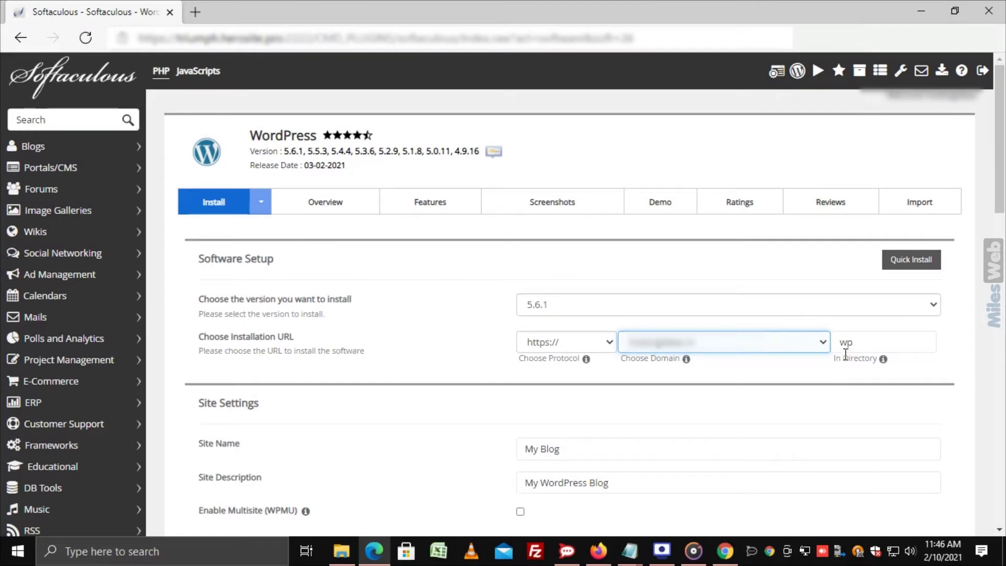
{"action": "double_click", "coordinate": [847, 342]}
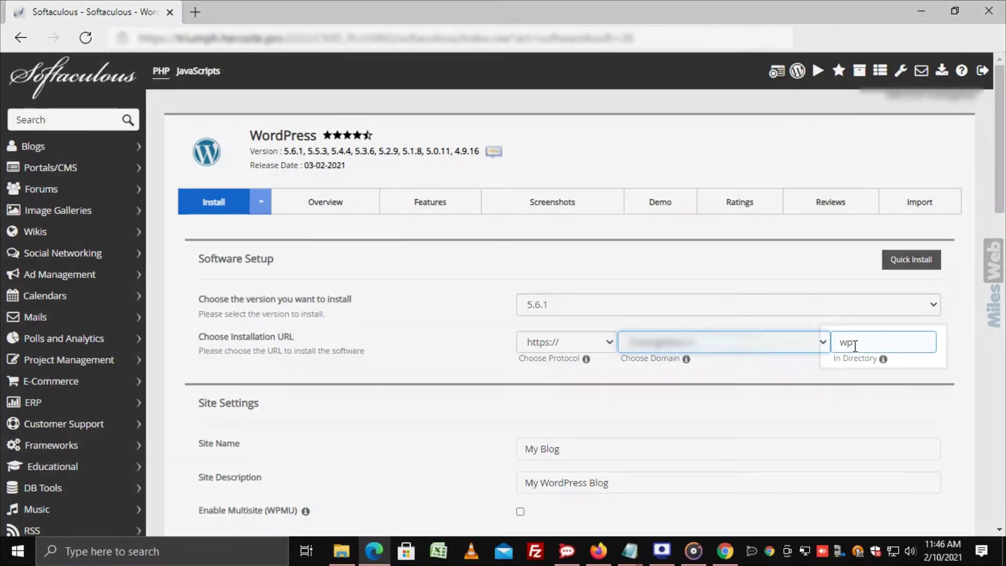
{"action": "key", "text": "BackSpace"}
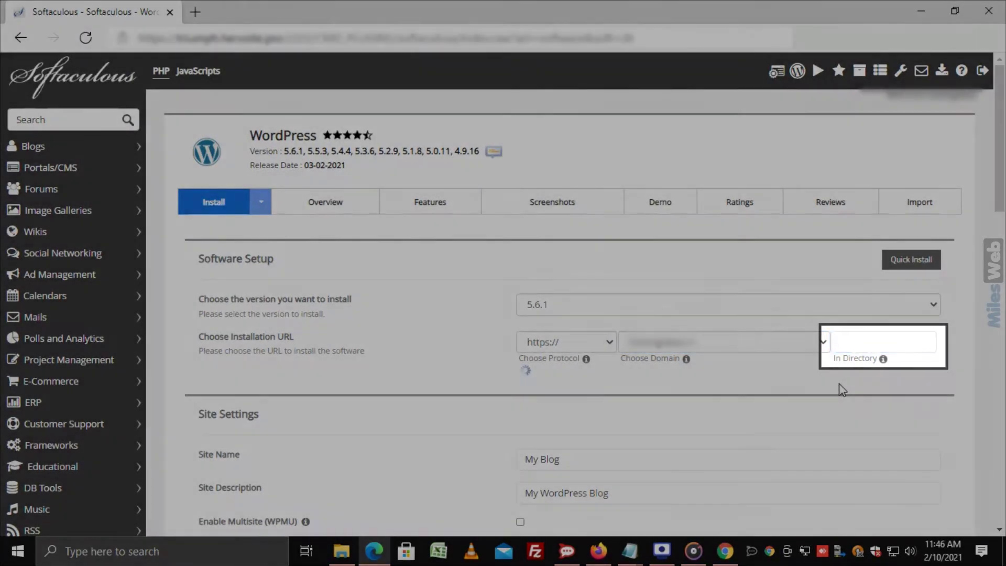
{"action": "scroll", "coordinate": [841, 390], "scroll_direction": "down", "scroll_amount": 1}
{"action": "left_click", "coordinate": [832, 391]}
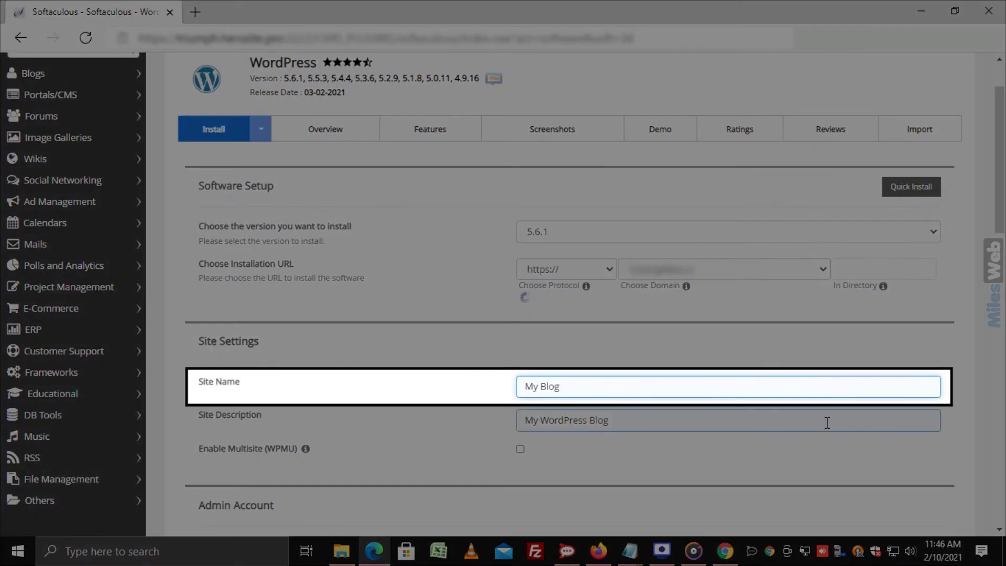
- Confirm the My WordPress Blog description and set admin username 'admin' with a strong password
{"action": "left_click", "coordinate": [826, 423]}
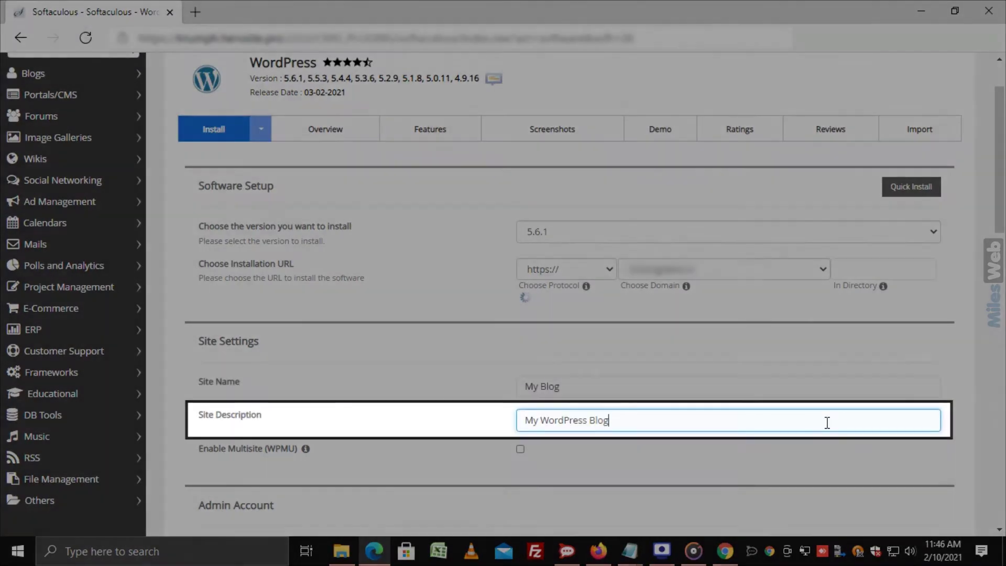
{"action": "scroll", "coordinate": [823, 441], "scroll_direction": "down", "scroll_amount": 1}
{"action": "left_click", "coordinate": [808, 469]}
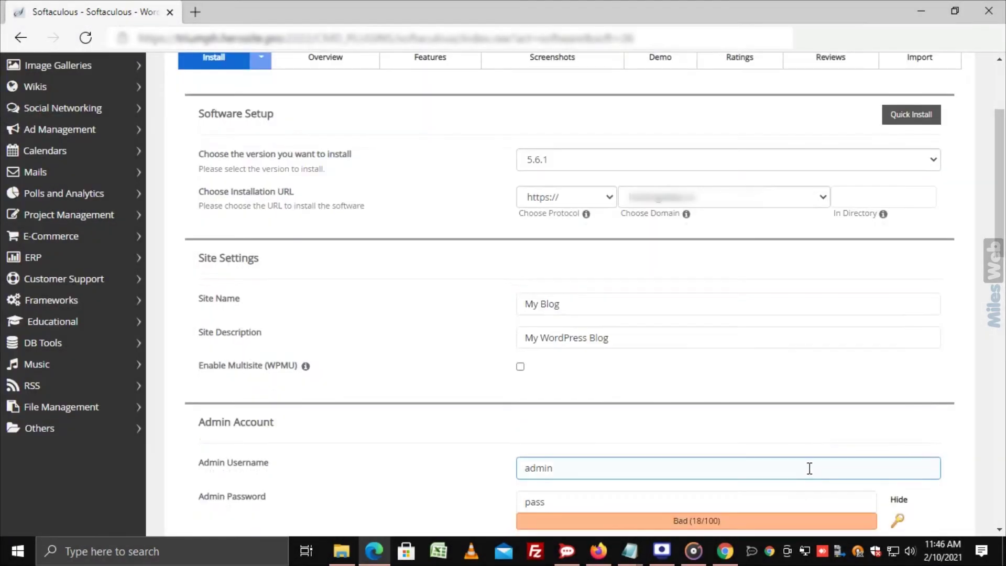
{"action": "key", "text": "ctrl+a"}
{"action": "type", "text": "ad"}
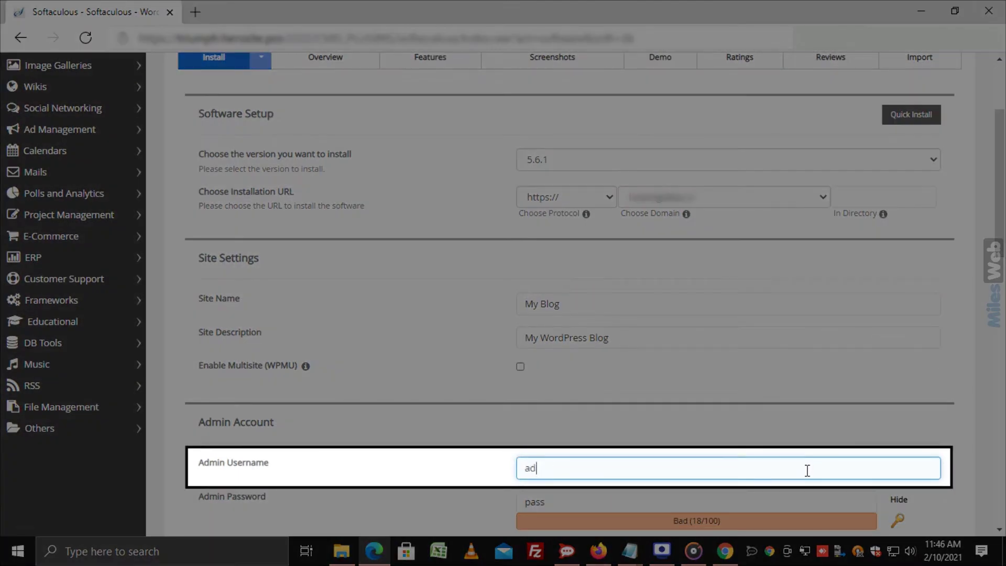
{"action": "left_click", "coordinate": [839, 500]}
{"action": "key", "text": "ctrl+a"}
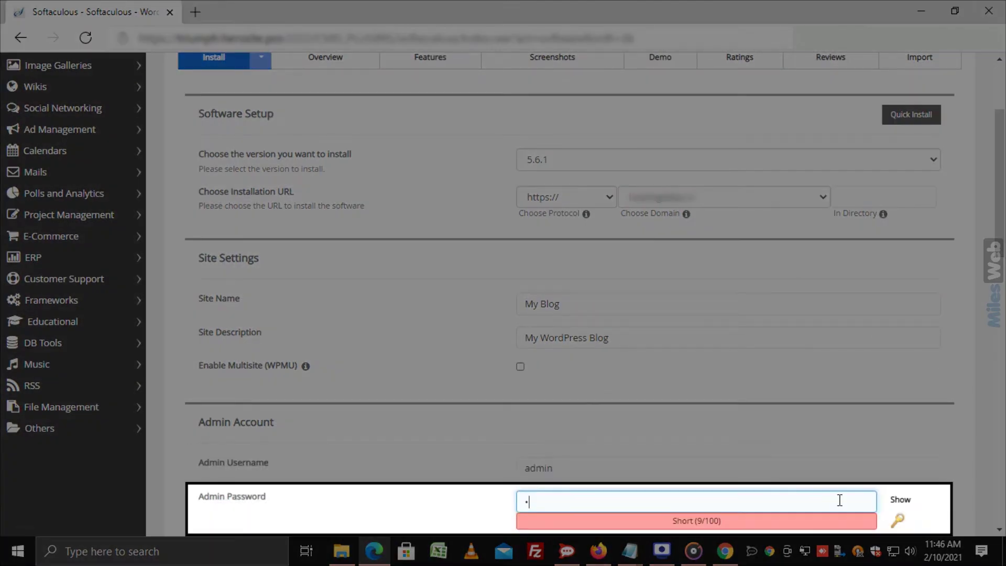
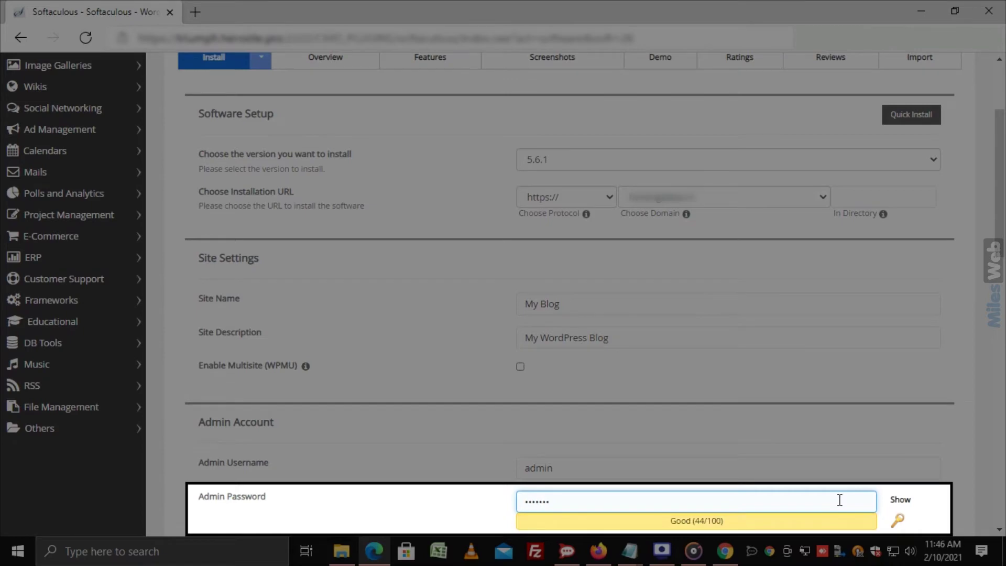
{"action": "scroll", "coordinate": [839, 500], "scroll_direction": "down", "scroll_amount": 1}
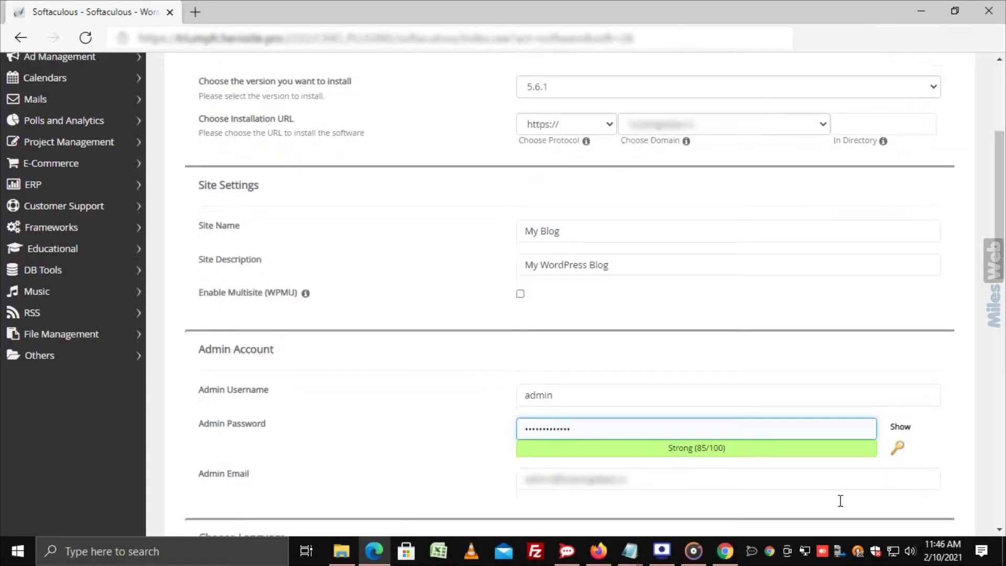
{"action": "scroll", "coordinate": [840, 501], "scroll_direction": "down", "scroll_amount": 1}
- Check the admin email address and keep English as the site language
{"action": "left_click", "coordinate": [809, 411]}
{"action": "left_click", "coordinate": [833, 438]}
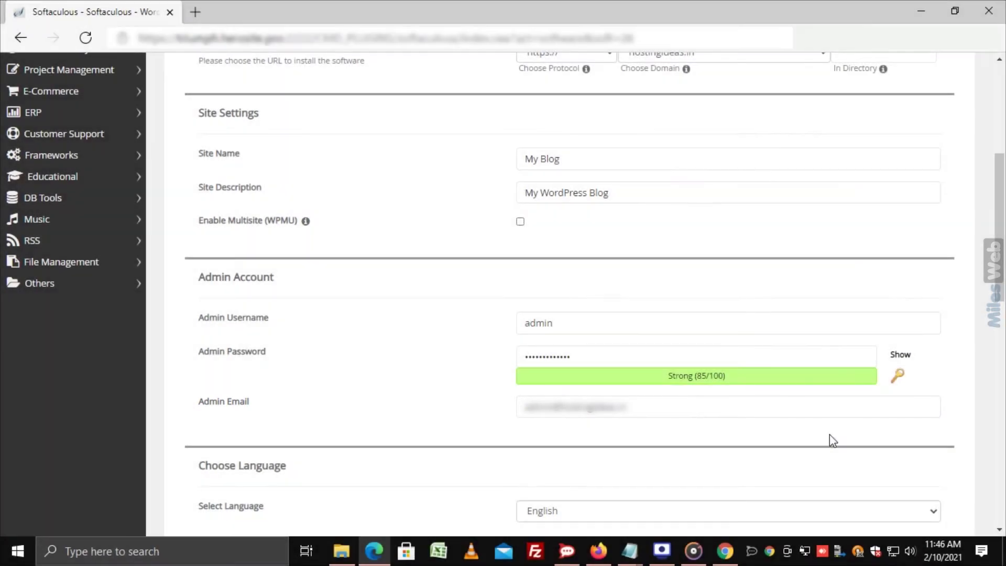
{"action": "scroll", "coordinate": [830, 435], "scroll_direction": "down", "scroll_amount": 4}
{"action": "left_click", "coordinate": [784, 229]}
{"action": "left_click", "coordinate": [770, 245]}
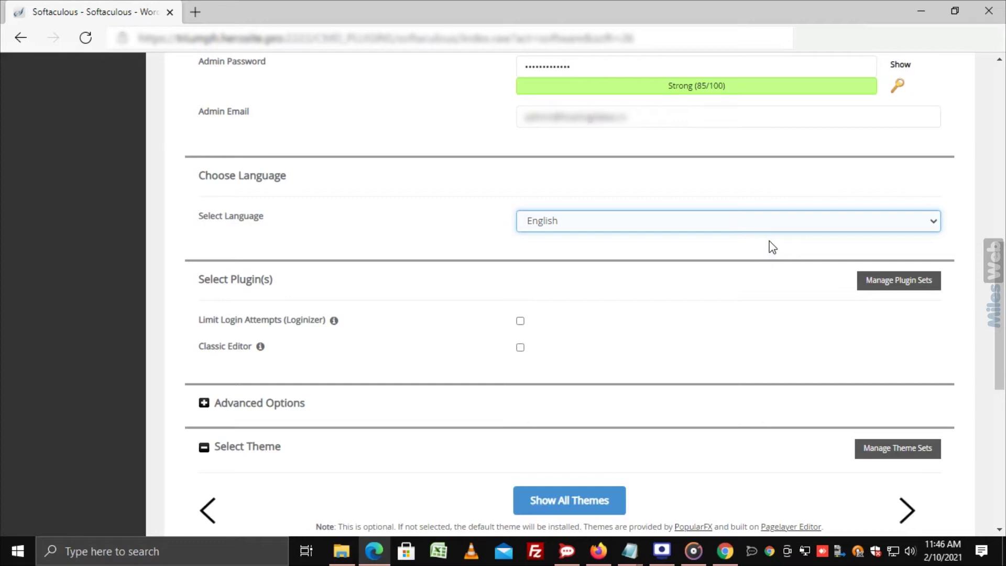
{"action": "scroll", "coordinate": [770, 246], "scroll_direction": "down", "scroll_amount": 2}
{"action": "scroll", "coordinate": [724, 333], "scroll_direction": "down", "scroll_amount": 1}
- Preview Twenty Twenty-One and select it as the site theme
{"action": "left_click", "coordinate": [354, 411]}
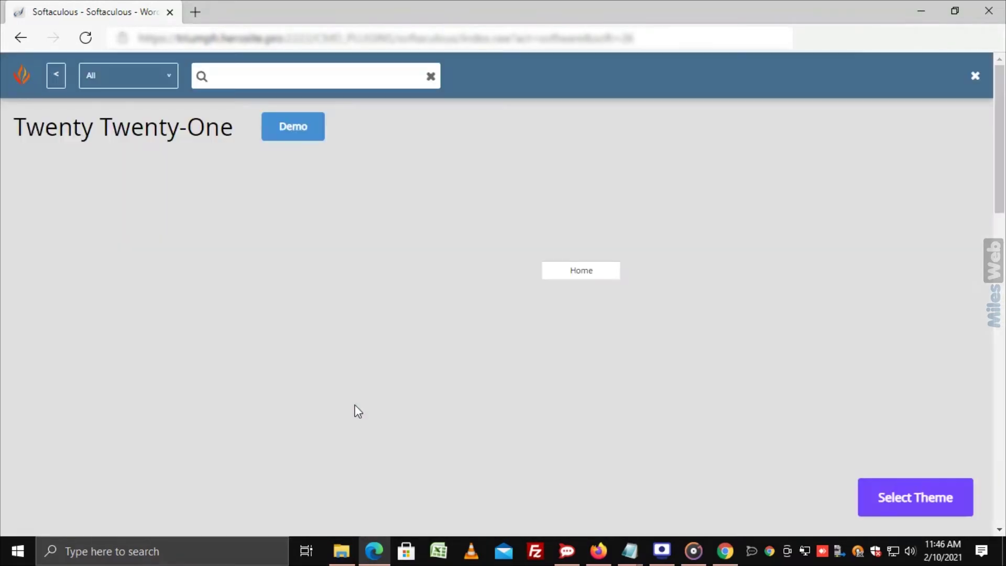
{"action": "left_click", "coordinate": [870, 498]}
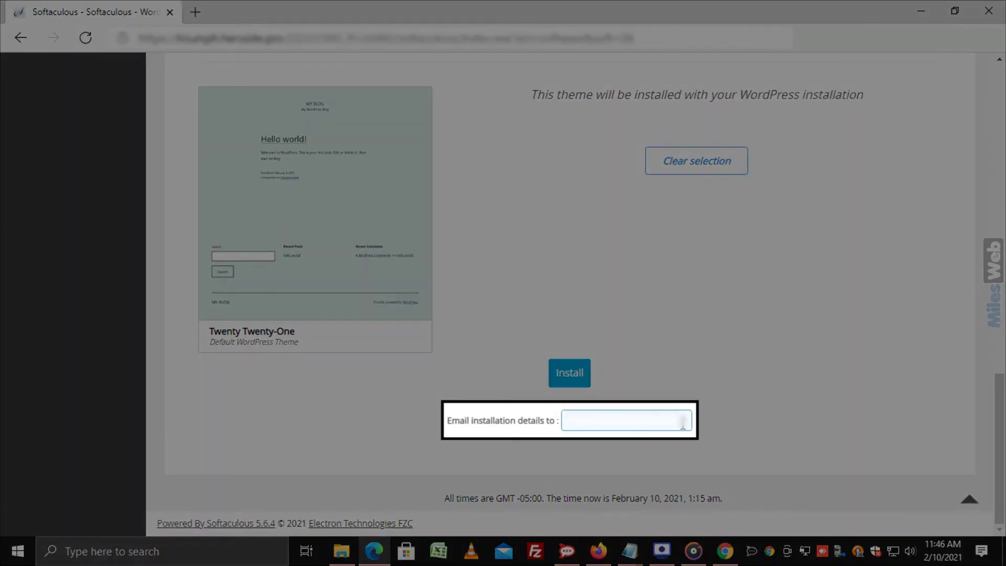
- Fill the installation-details email from the autofill suggestion and start the WordPress install
{"action": "left_click", "coordinate": [682, 424]}
{"action": "type", "text": "e"}
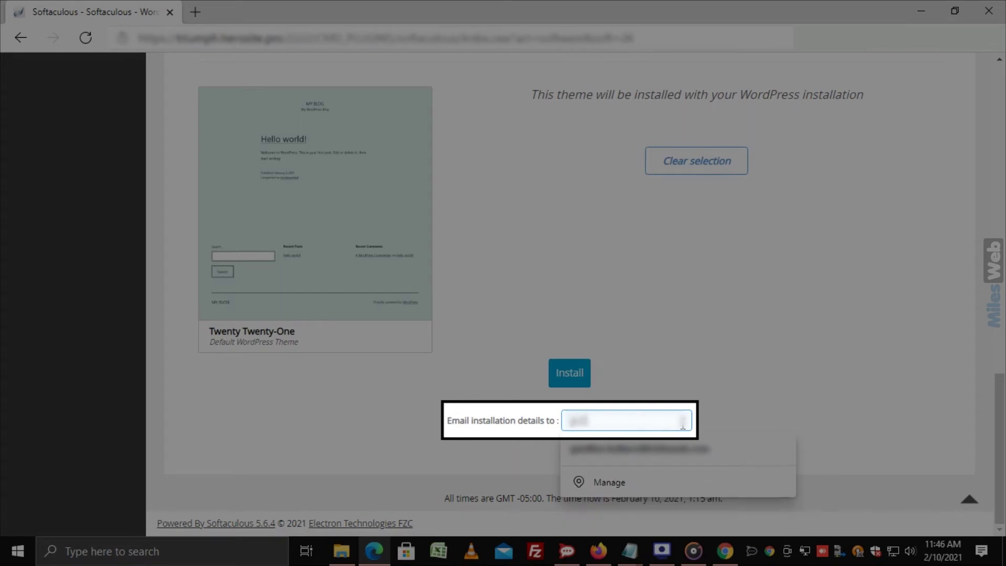
{"action": "key", "text": "Down"}
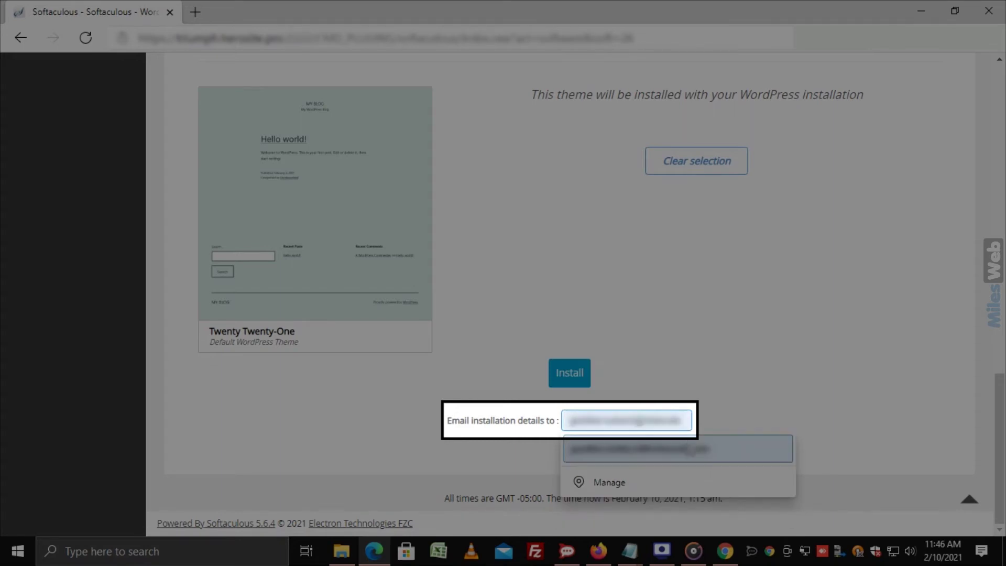
{"action": "left_click", "coordinate": [708, 442]}
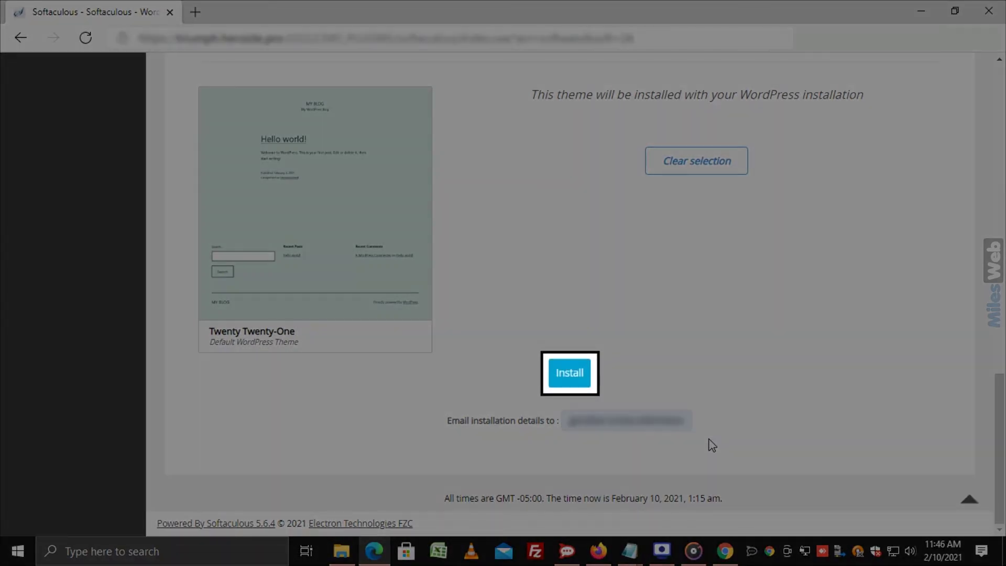
{"action": "left_click", "coordinate": [561, 375]}
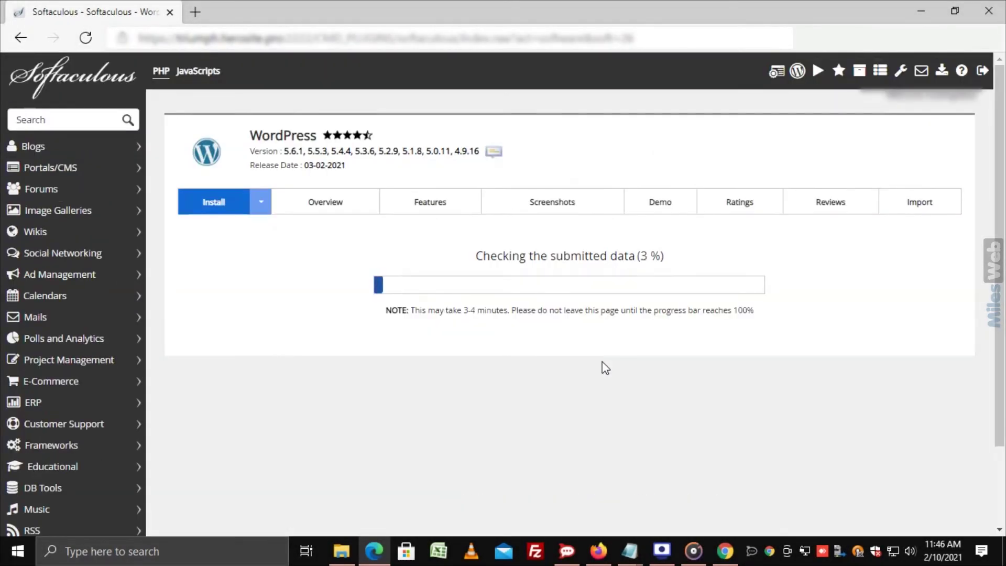